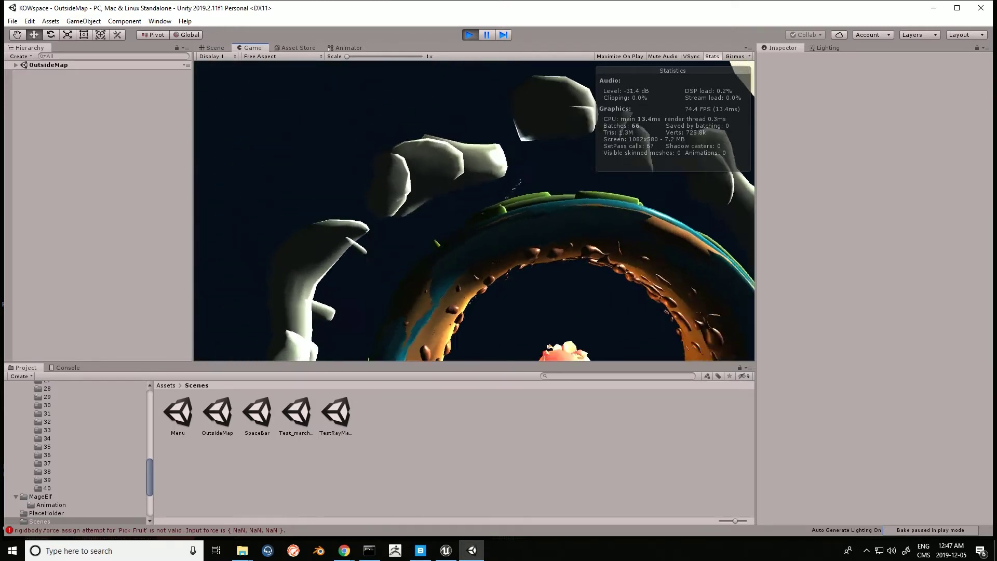
Move Mars from Y 1342 to Y -289, replay the scene, and inspect it in Scene view.
key(ctrl+p)
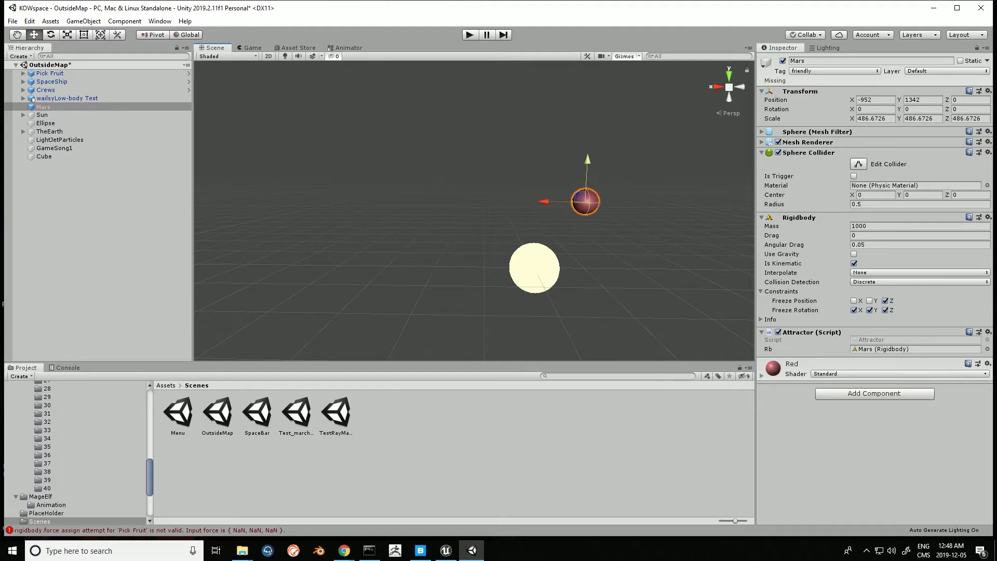
key(ctrl+p)
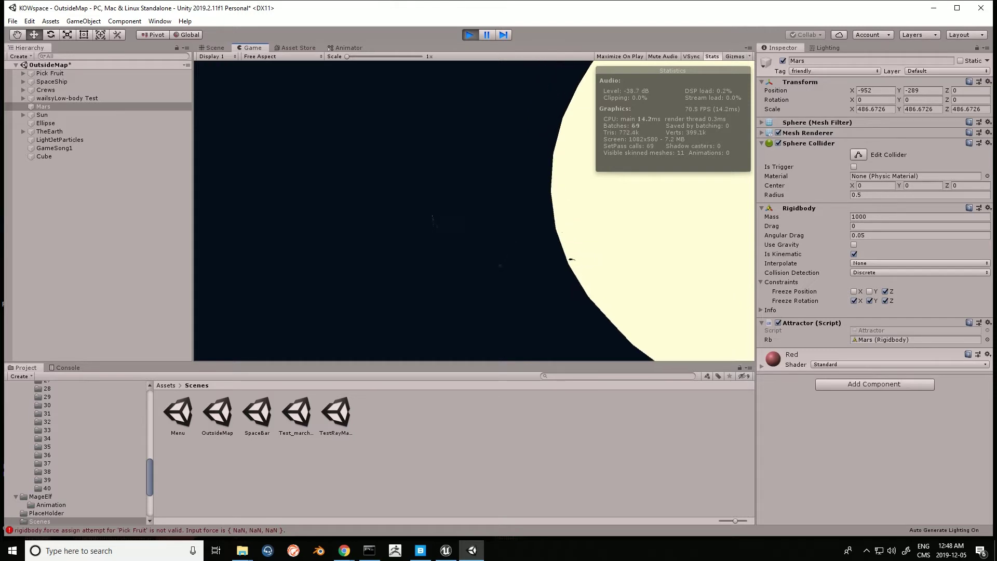
key(ctrl+1)
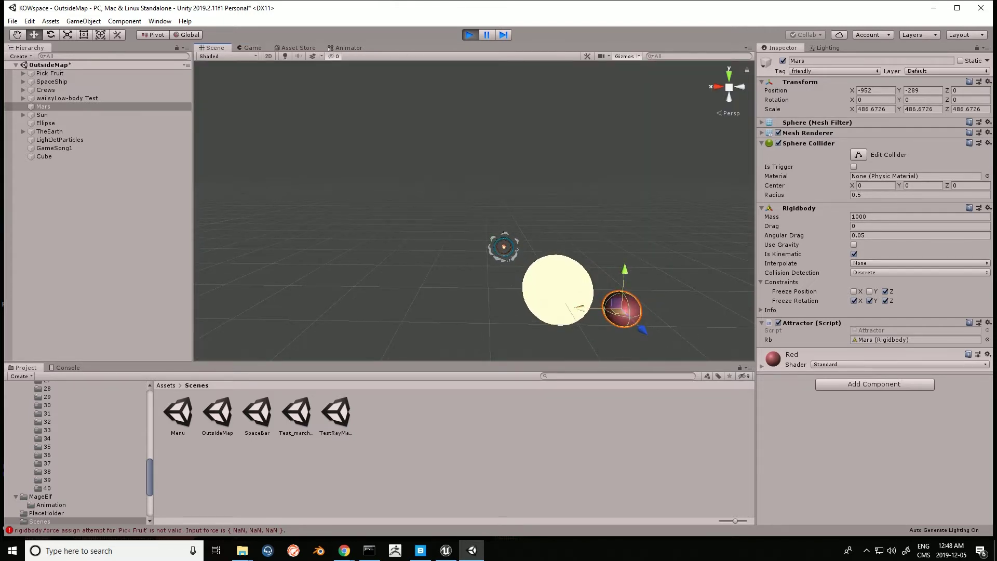
Change Mars's X position from -721 to 1137, test-run it twice, then exit Play mode.
key(ctrl+p)
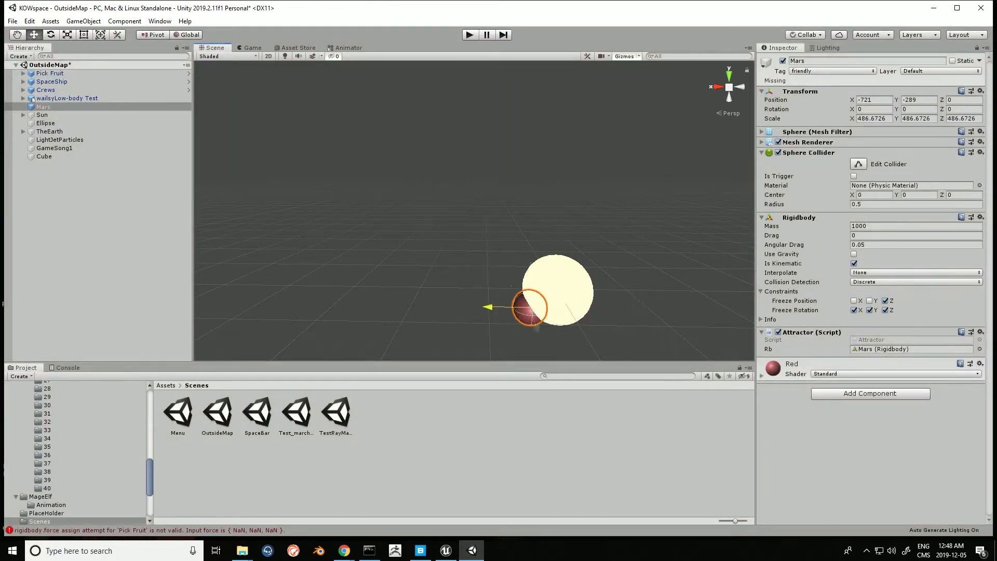
key(ctrl+p)
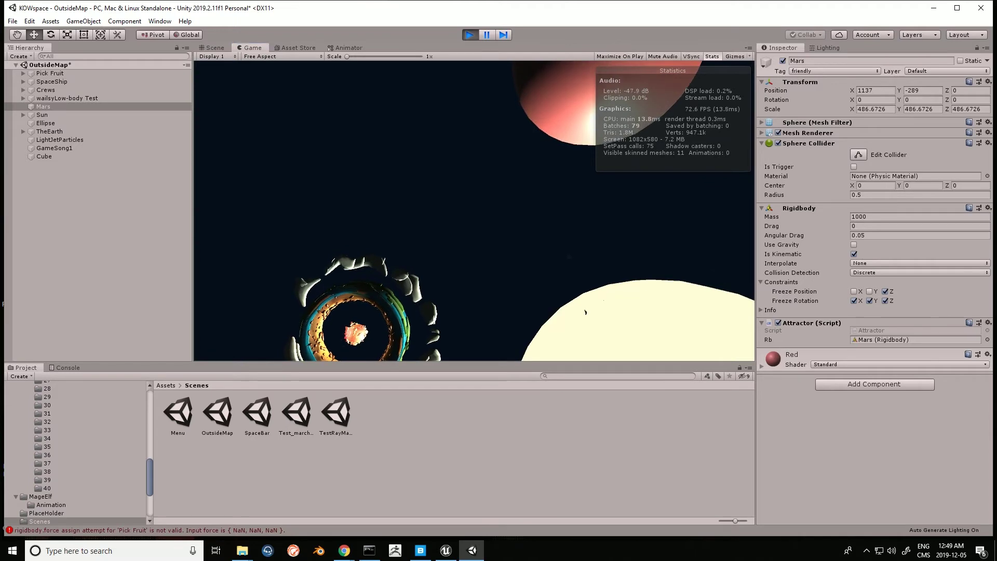
key(ctrl+p)
key(ctrl+p)
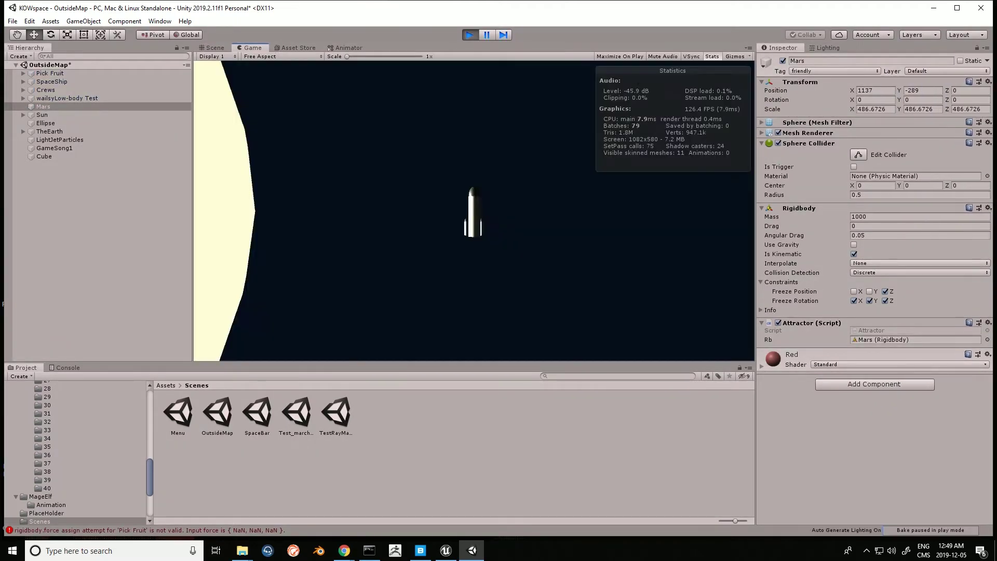
key(ctrl+p)
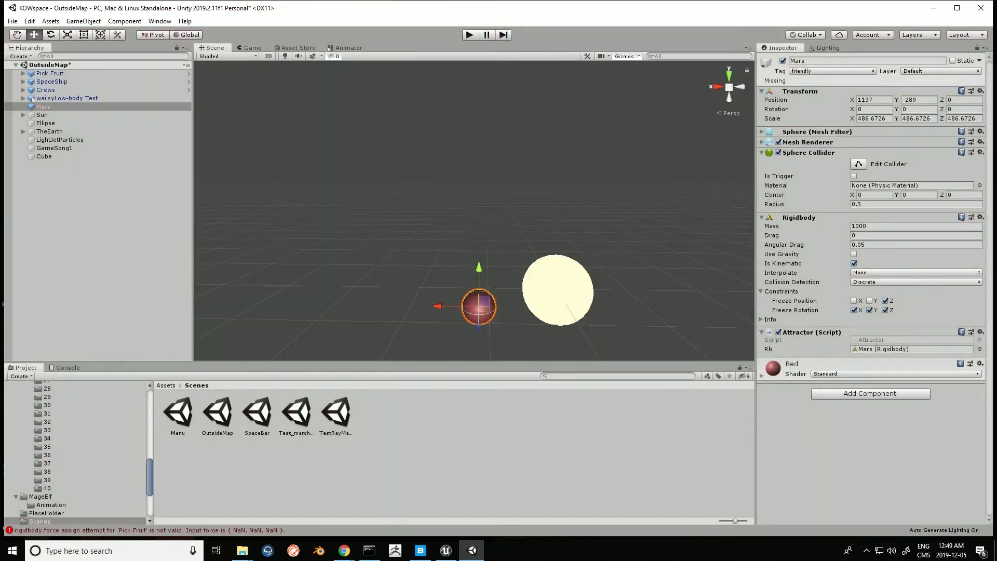
key(ctrl+p)
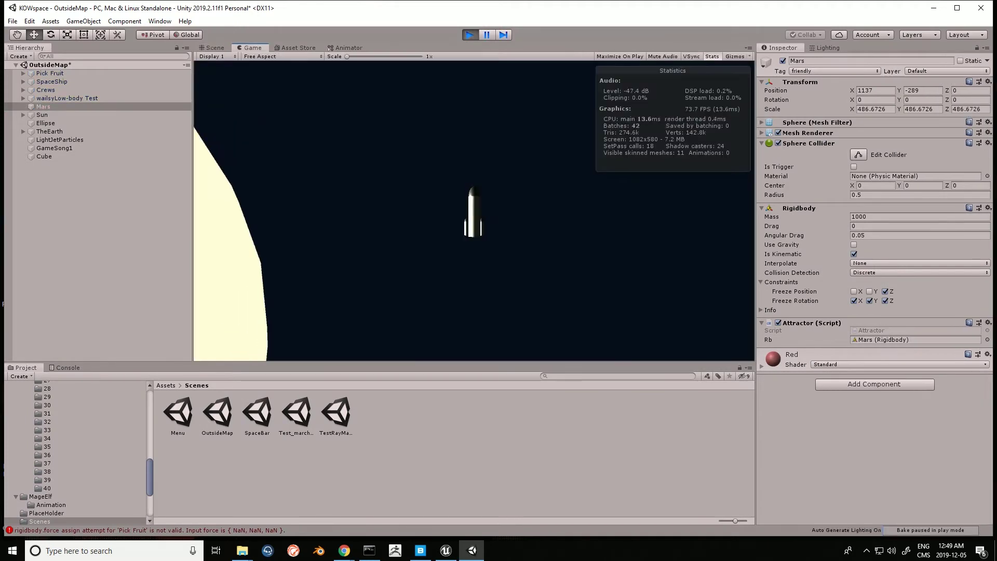